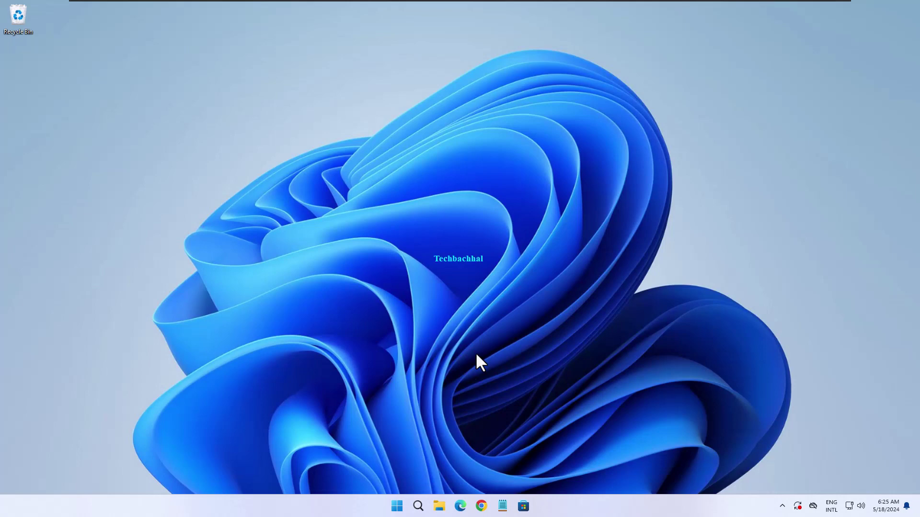
- Find Internet Options by searching 'internet', centre the dialog, and go to its Connections page
left_click(418, 506)
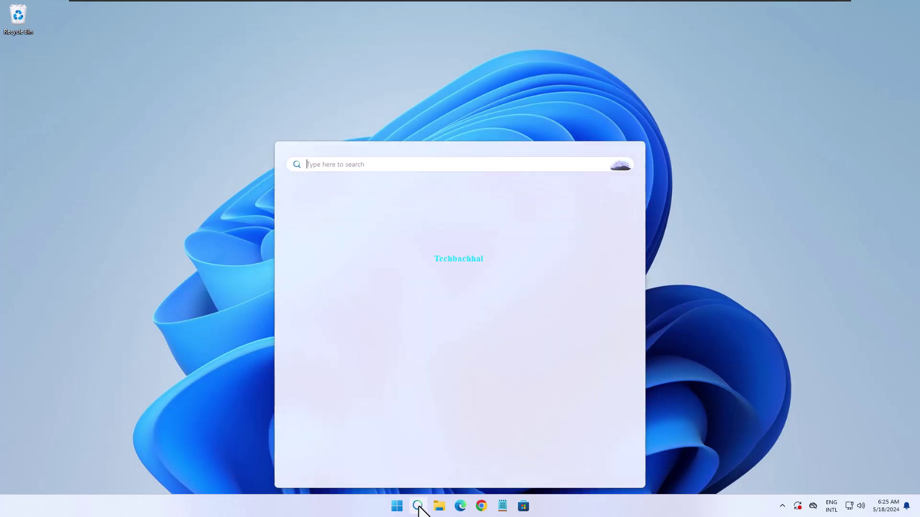
type("internet")
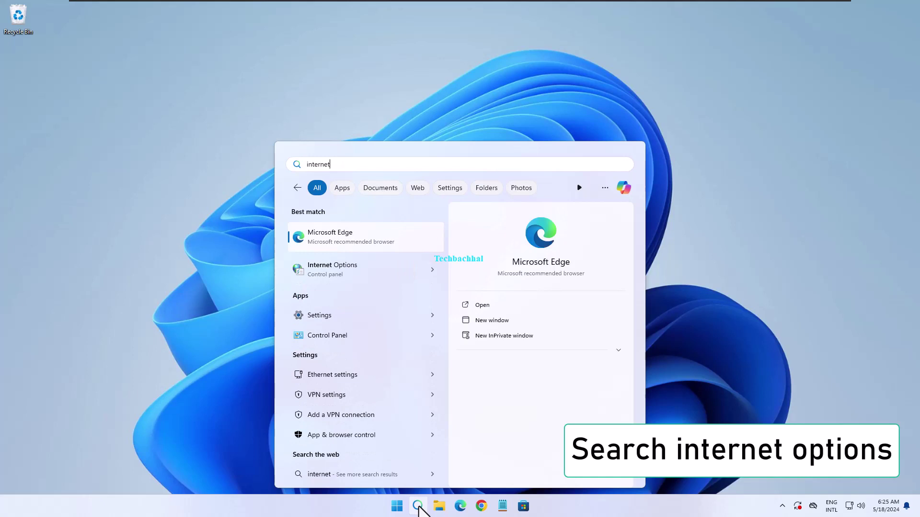
left_click(354, 270)
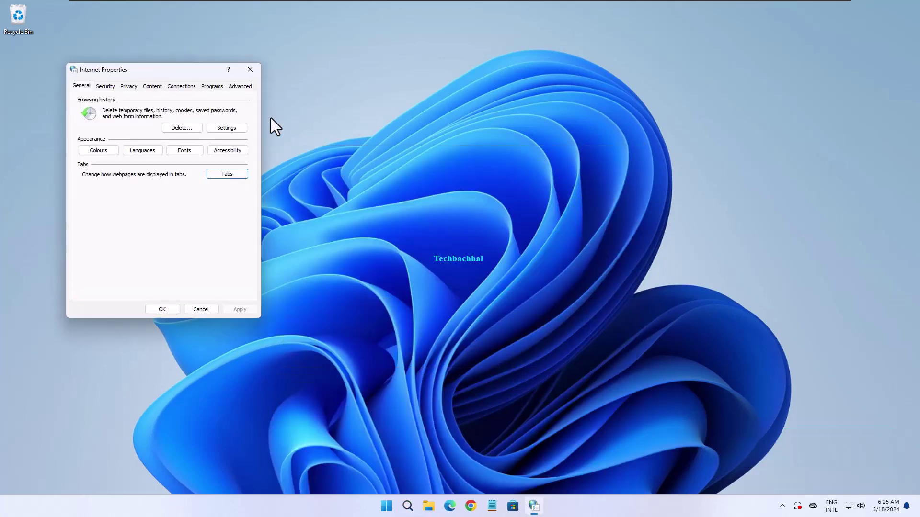
left_click_drag(197, 65, 473, 139)
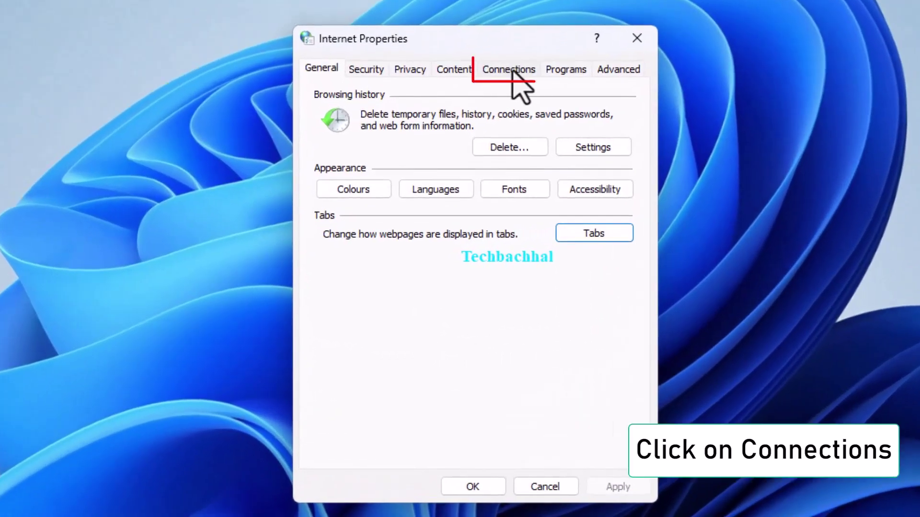
left_click(512, 71)
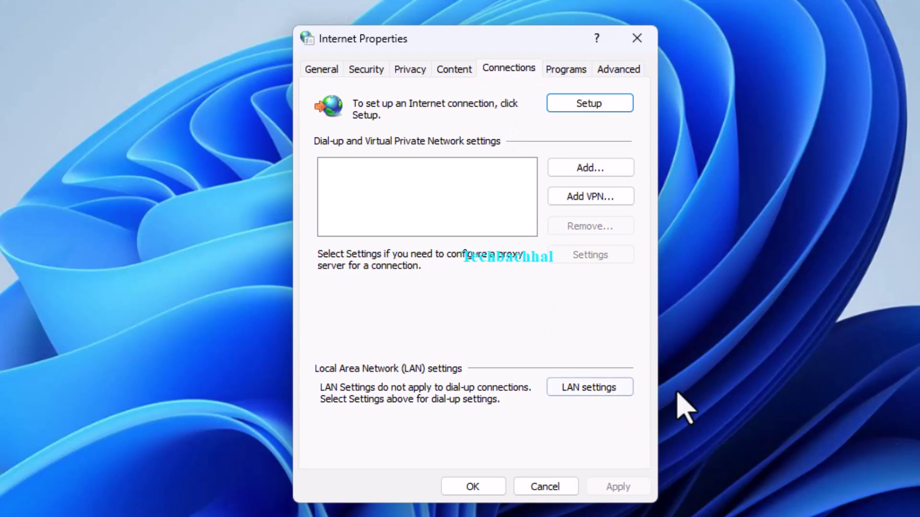
- In LAN settings, enable 'Automatically detect settings', disable the LAN proxy server, and confirm
left_click(589, 389)
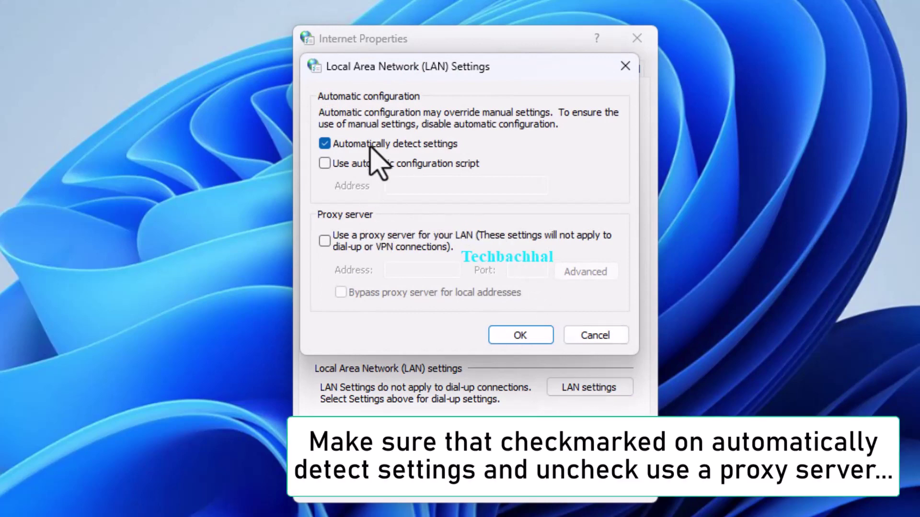
left_click(325, 143)
left_click(323, 240)
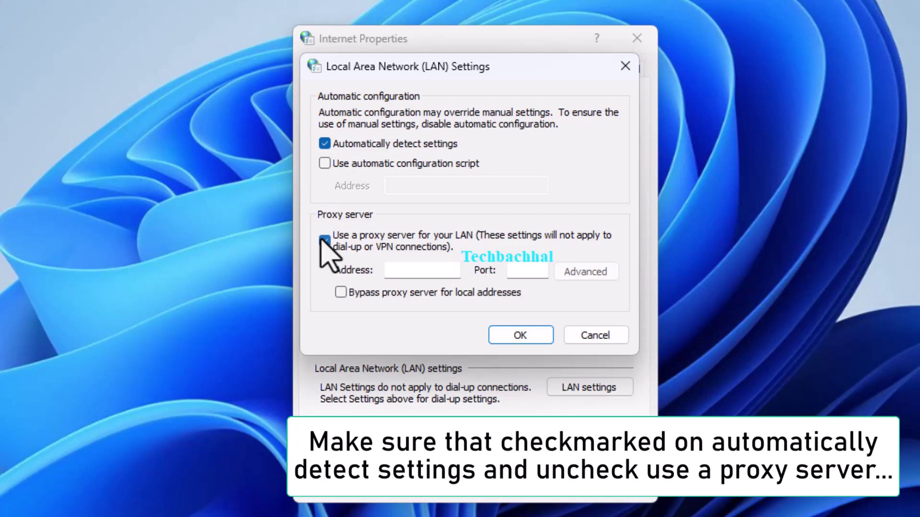
left_click(323, 241)
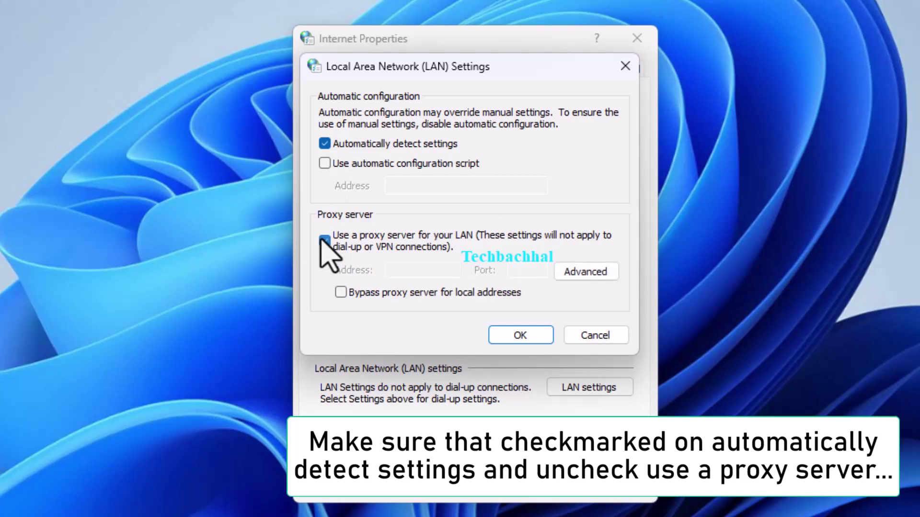
left_click(527, 338)
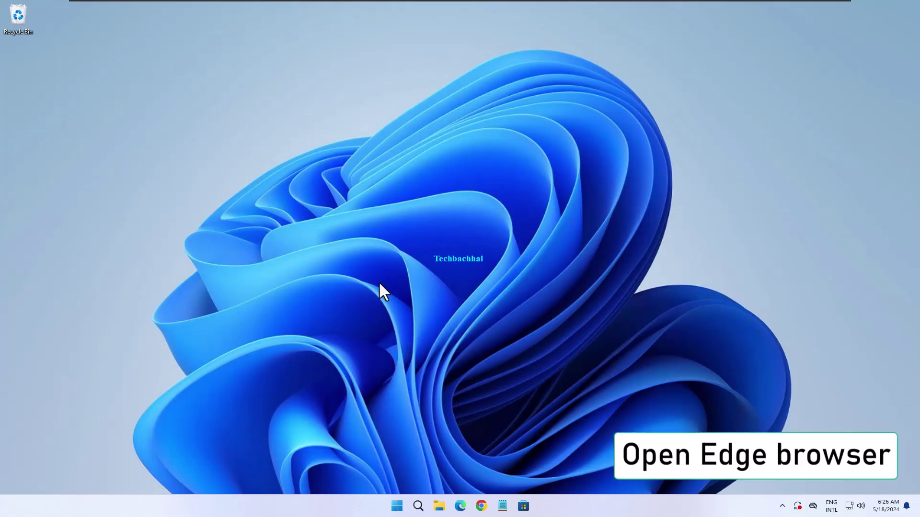
- Launch Microsoft Edge from the taskbar and open its Settings page from the main menu
left_click(460, 506)
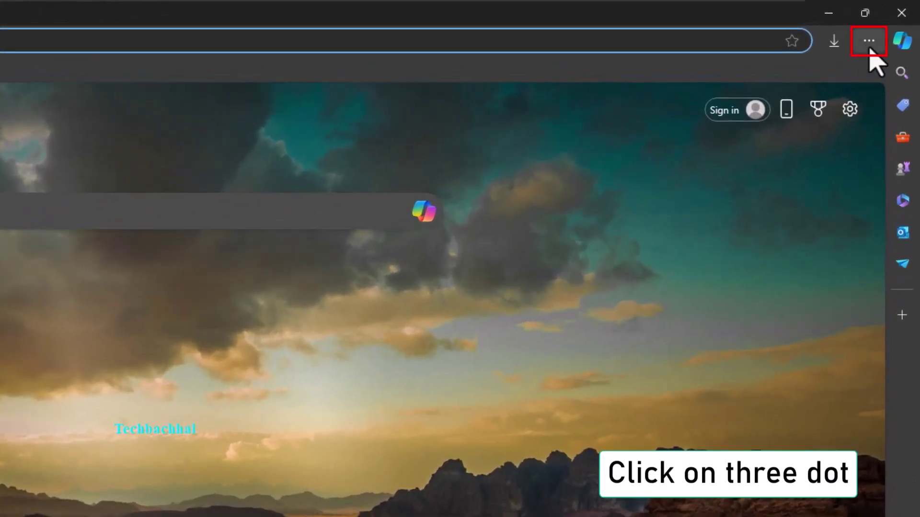
left_click(868, 44)
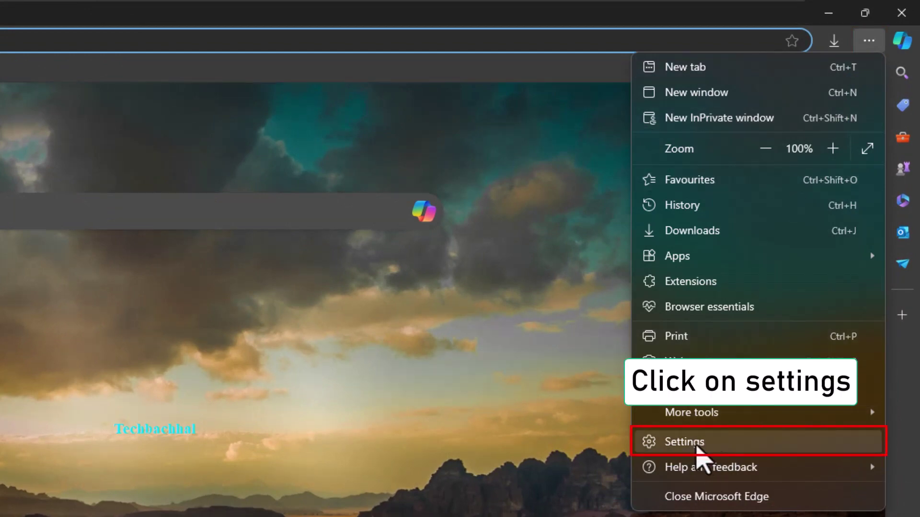
left_click(717, 443)
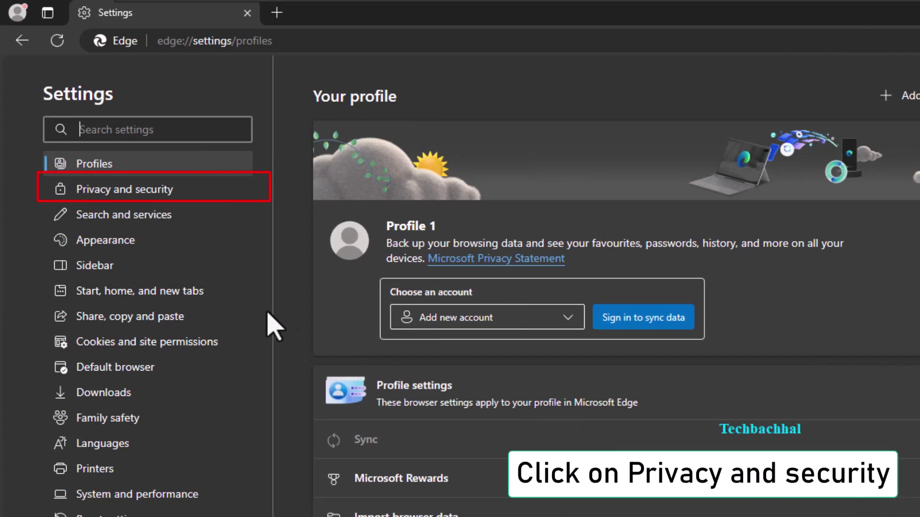
- Switch off 'Use secure DNS' in Edge's Privacy and security settings
left_click(117, 199)
scroll(642, 384, "down", 15)
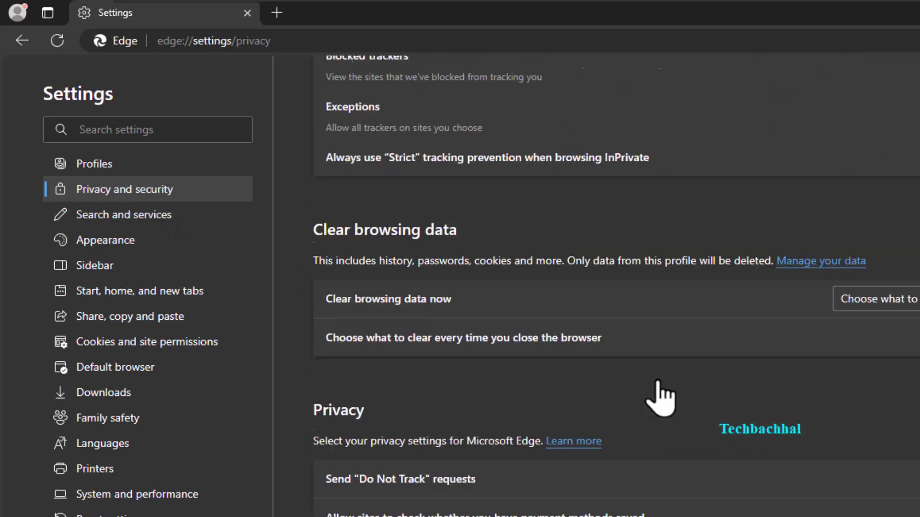
scroll(651, 390, "down", 12)
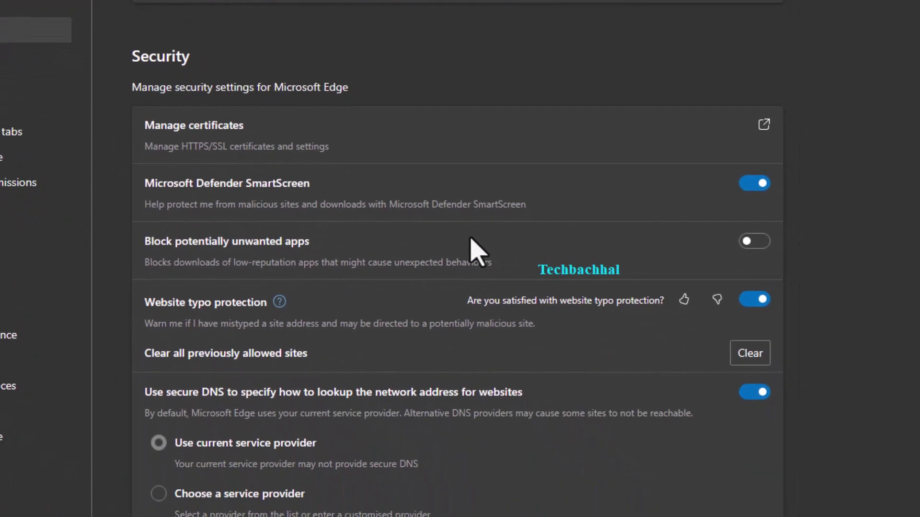
scroll(472, 249, "down", 2)
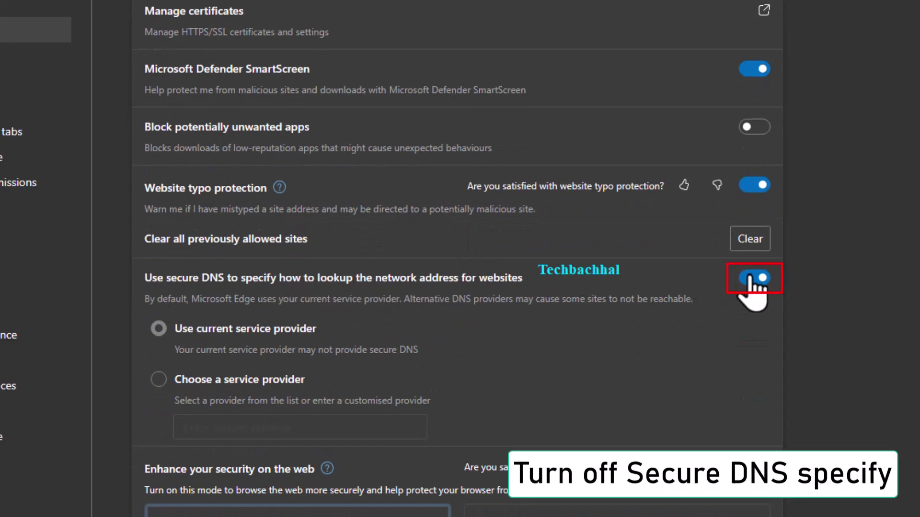
left_click(754, 278)
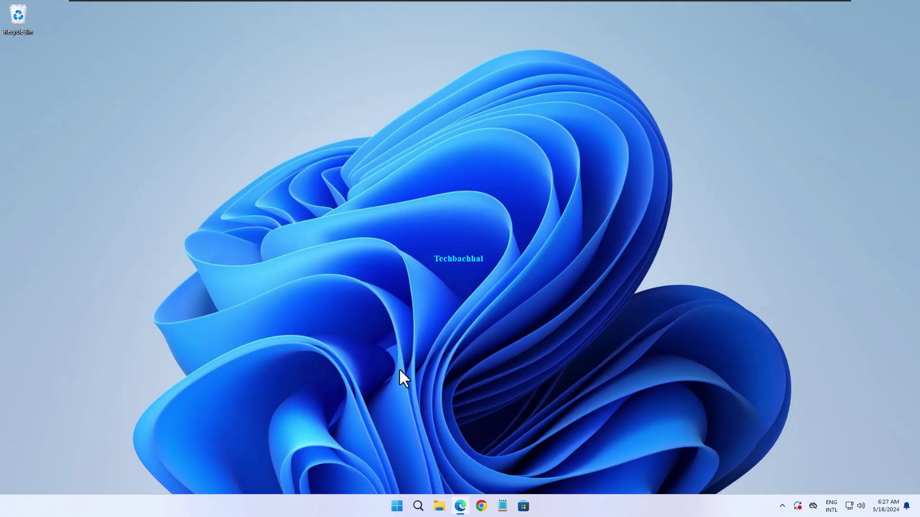
- Search 'cmd' and run Command Prompt as administrator, approving the UAC prompt
left_click(418, 506)
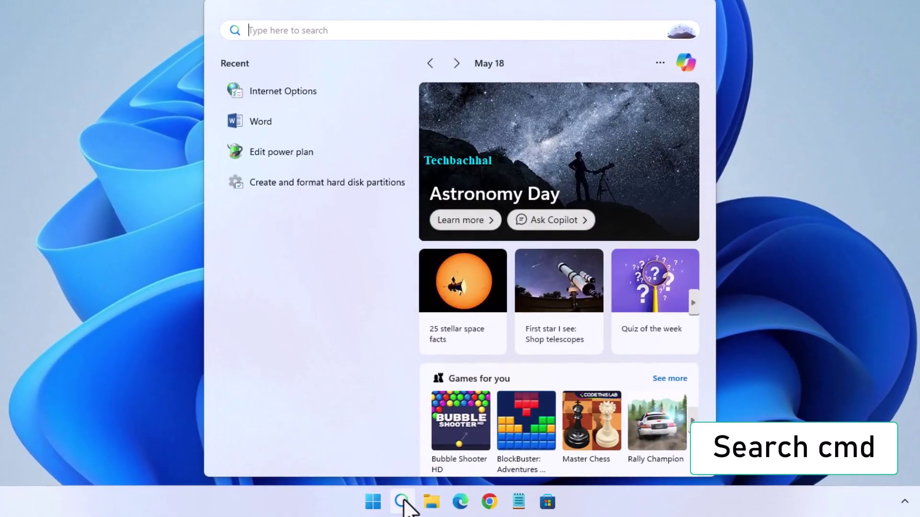
type("cmd")
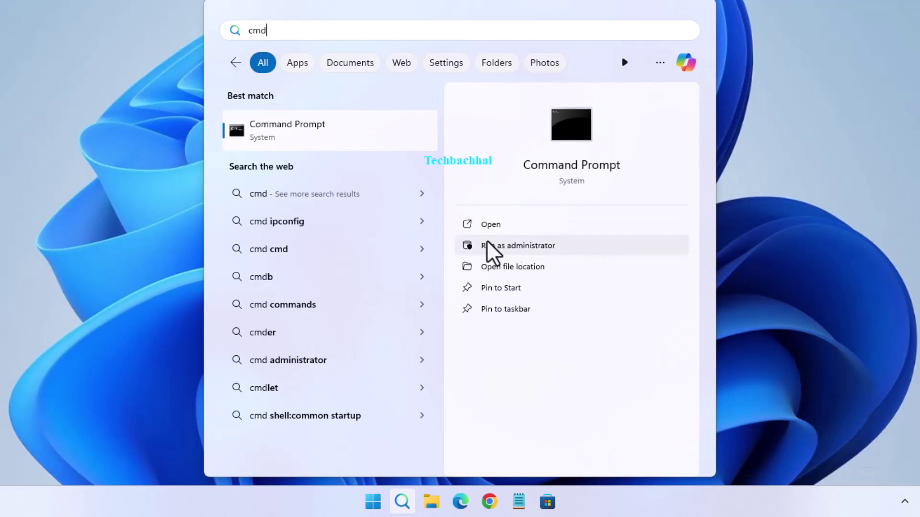
left_click(503, 246)
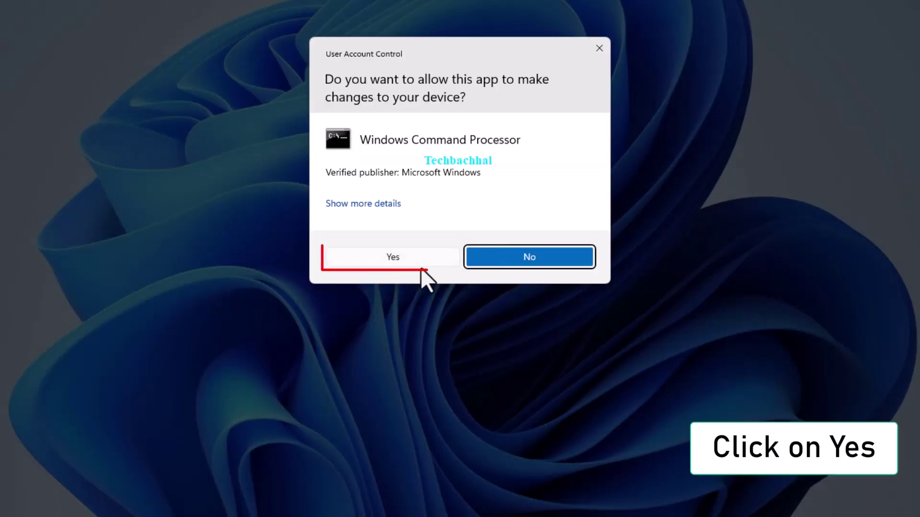
left_click(403, 258)
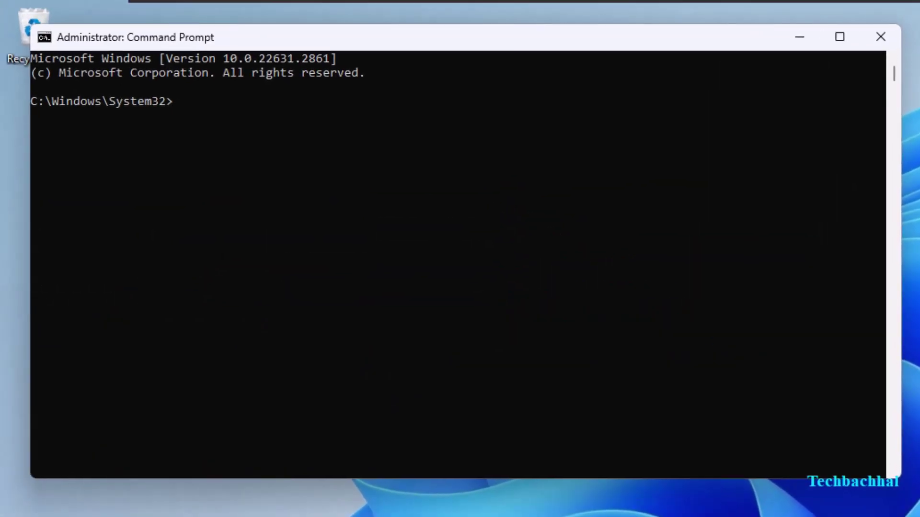
- Run ipconfig /flushdns copied from the Notepad notes, then copy the Netsh winsock reset line
key("alt+Tab")
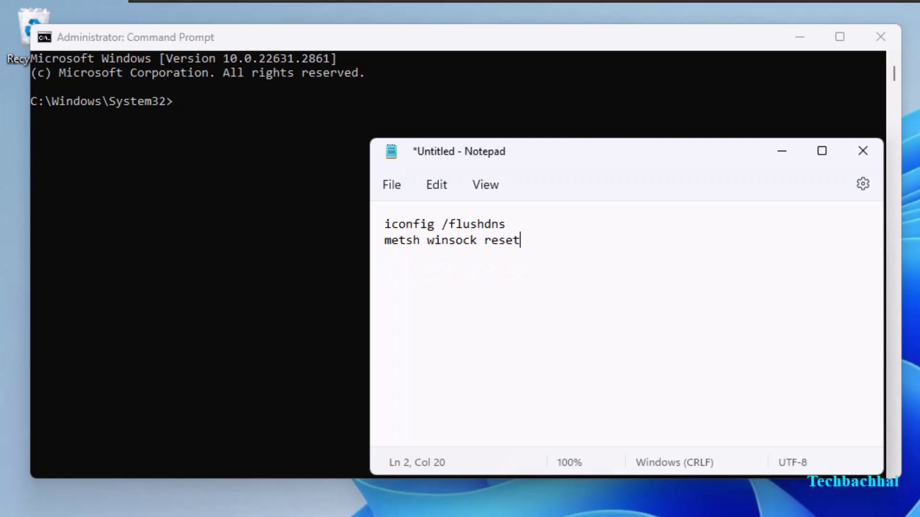
left_click_drag(521, 219, 367, 223)
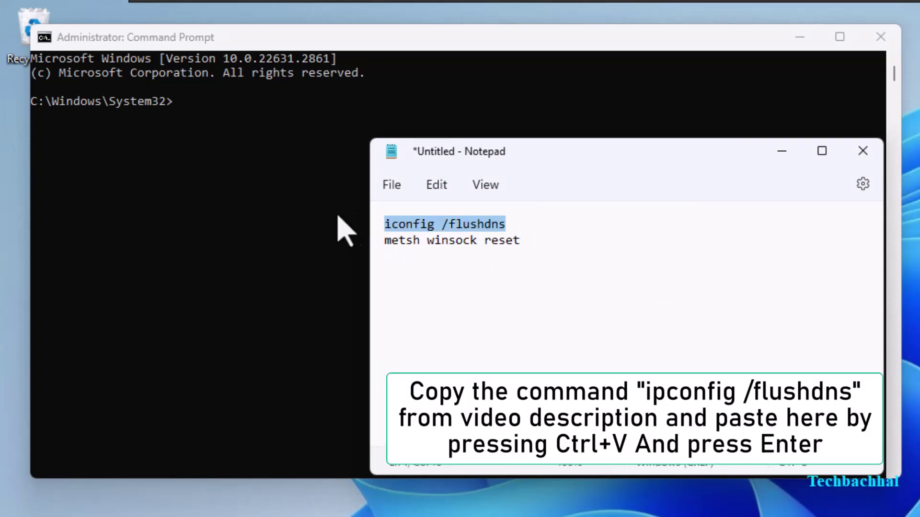
left_click(299, 176)
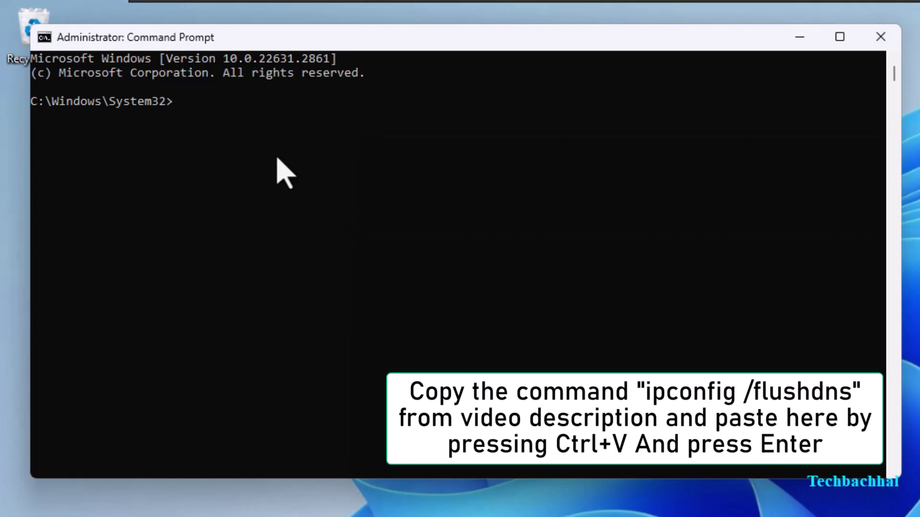
type("iconfig /flushdns")
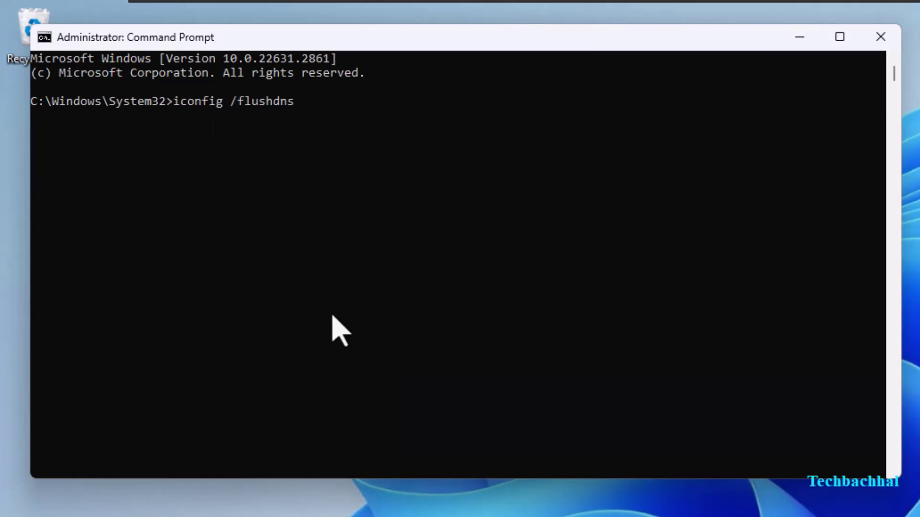
key("Return")
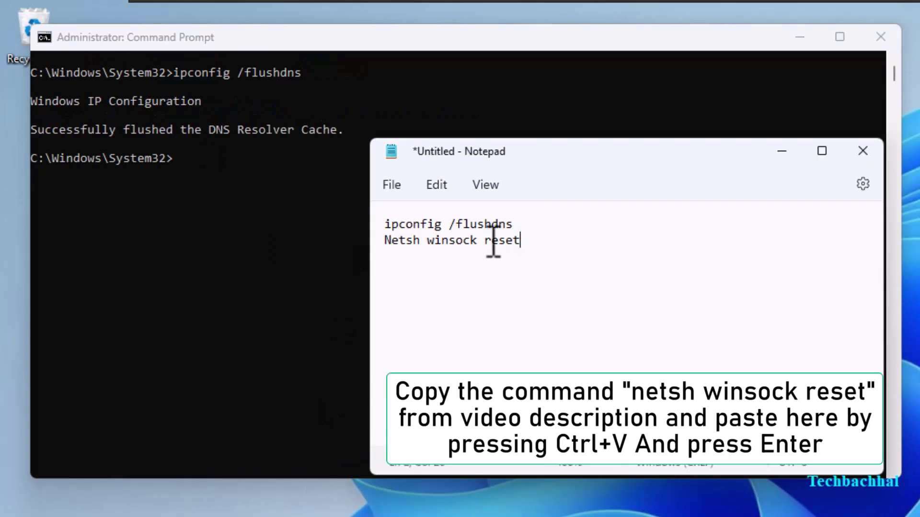
left_click_drag(520, 240, 352, 247)
key("ctrl+c")
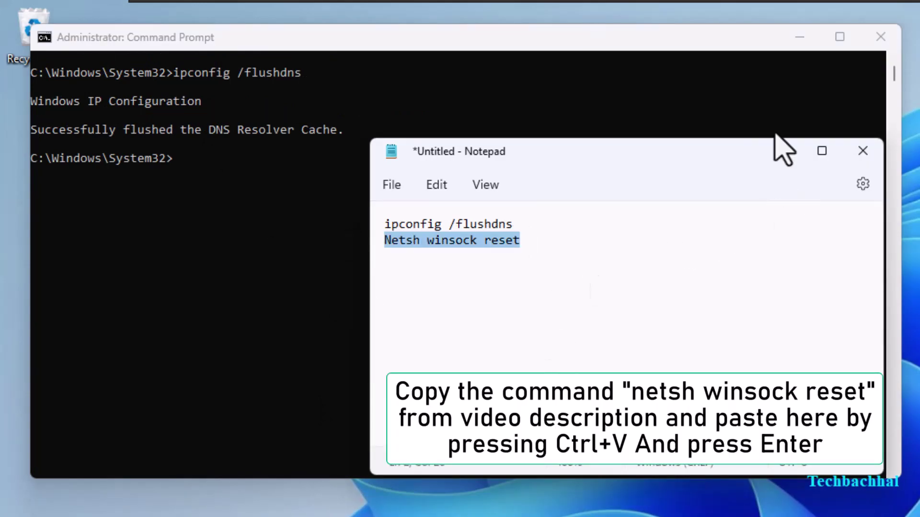
left_click(304, 175)
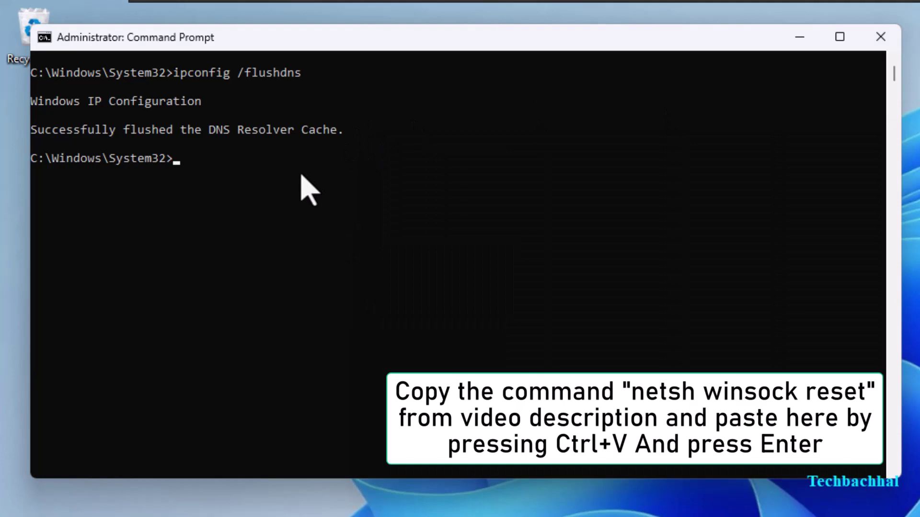
- Run Netsh winsock reset in the elevated prompt and exit Command Prompt
key("ctrl+v")
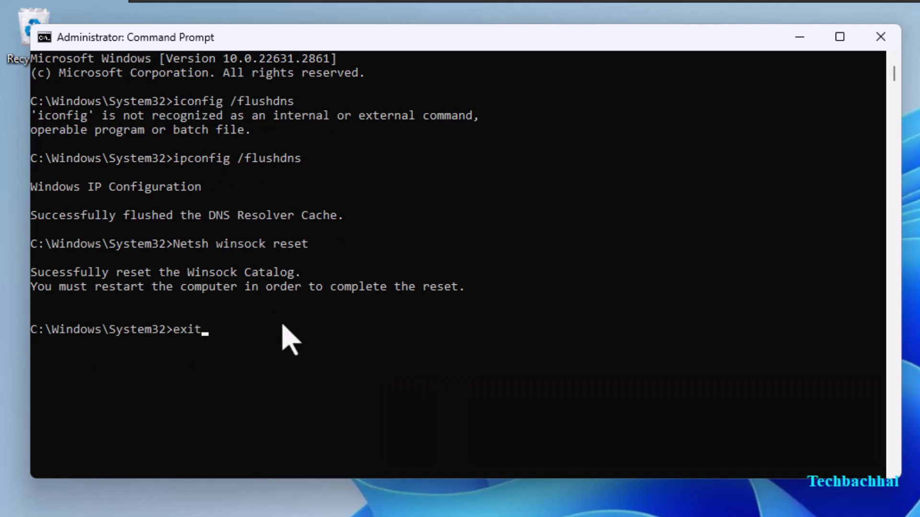
key("Return")
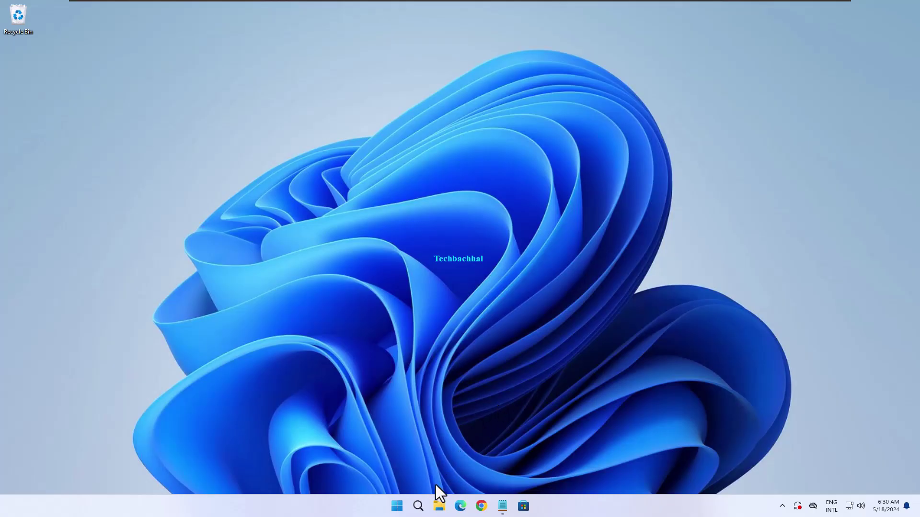
- Search 'control' and open Control Panel from the best match
left_click(419, 507)
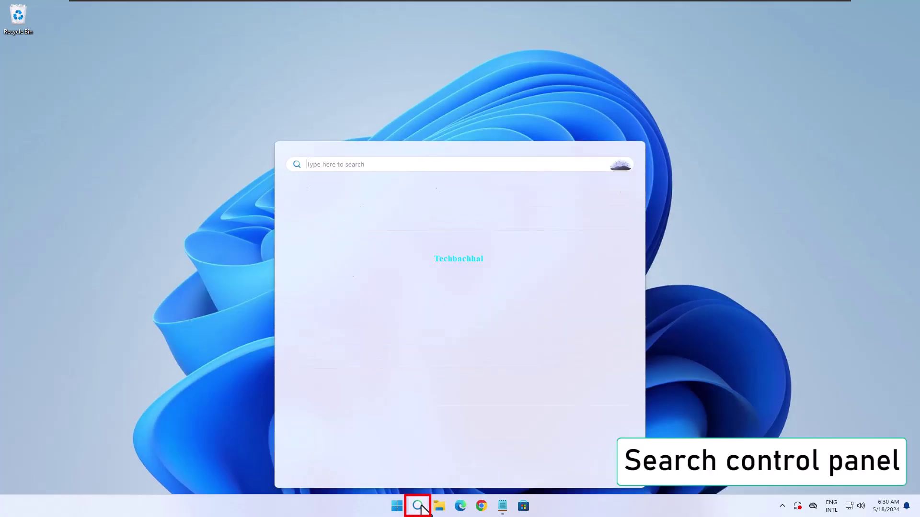
type("contr")
type("ol")
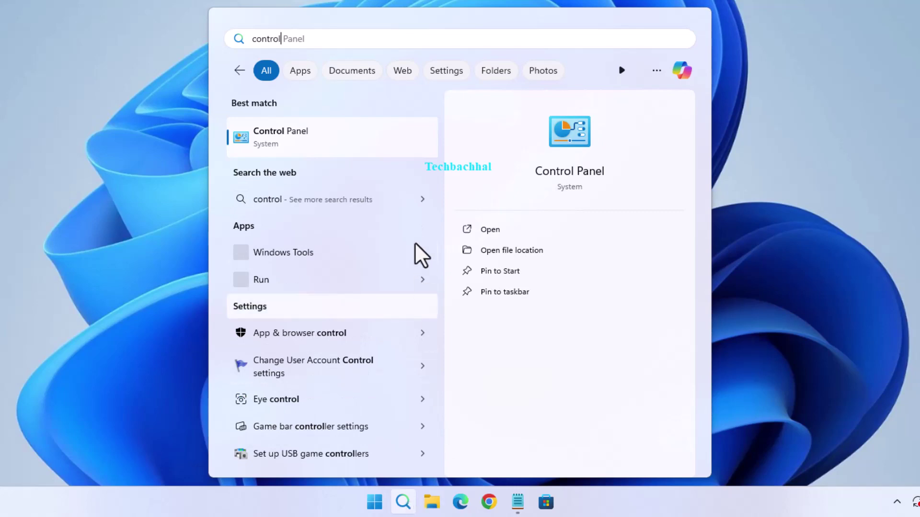
left_click(312, 134)
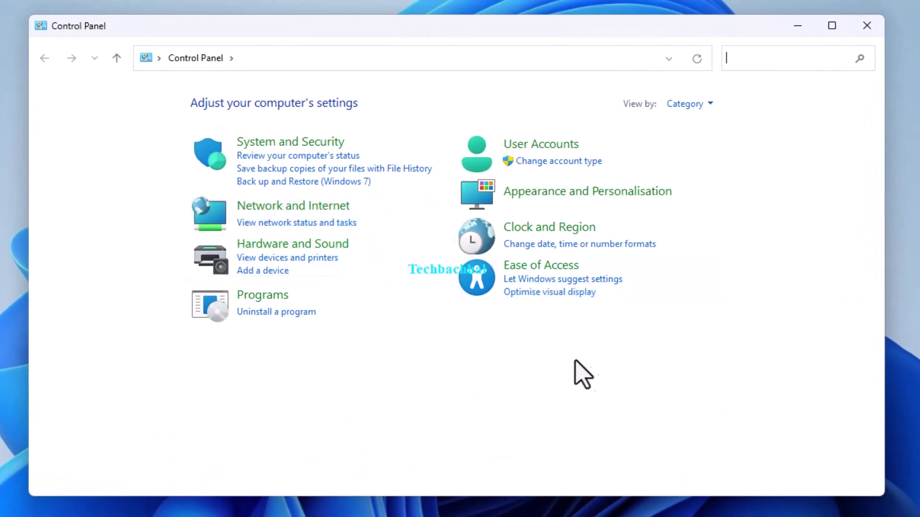
- Go through Network and Sharing Centre to open the Ethernet0 connection's Properties
left_click(301, 207)
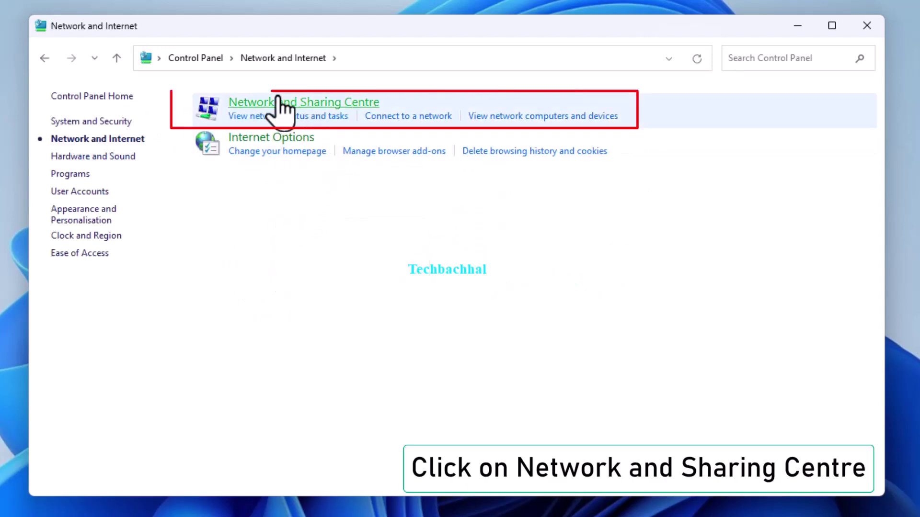
left_click(292, 115)
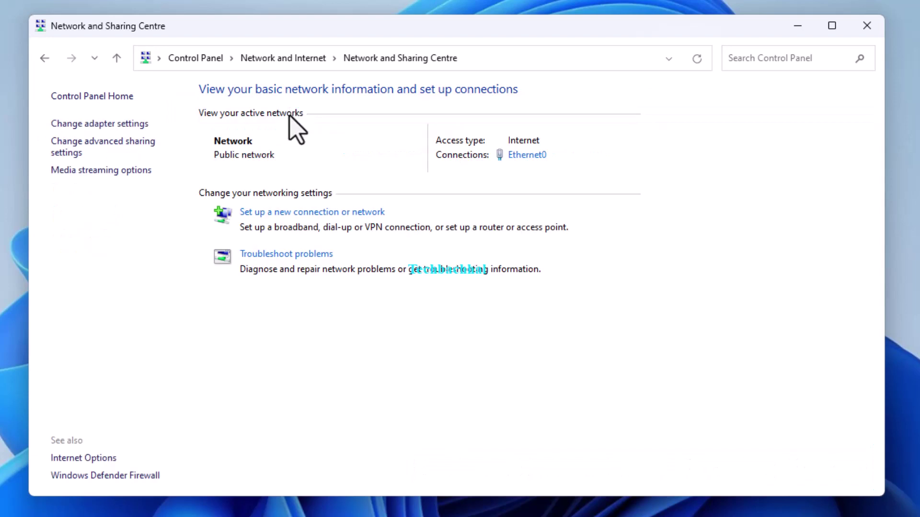
left_click(527, 155)
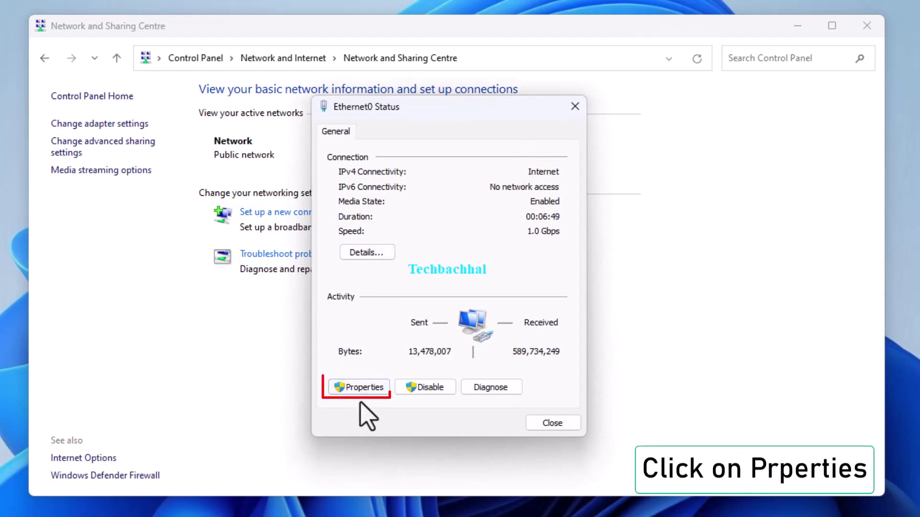
left_click(363, 384)
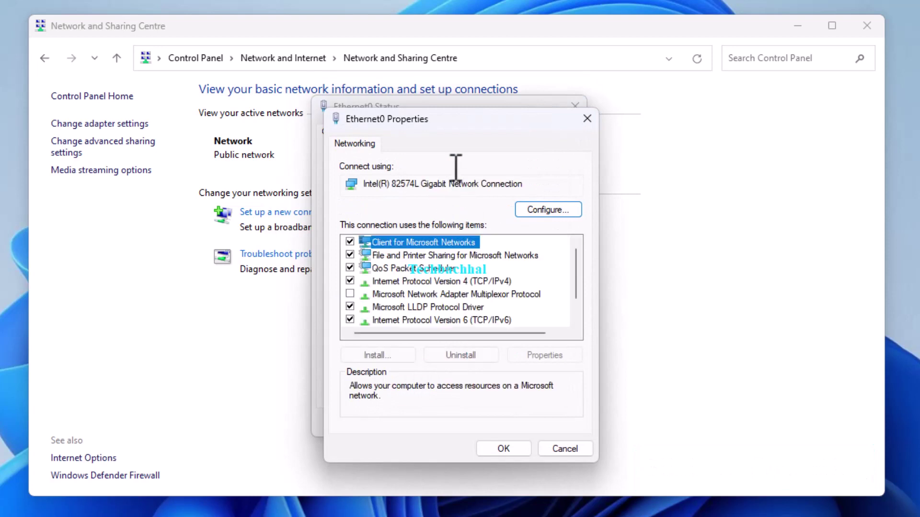
left_click_drag(456, 115, 446, 104)
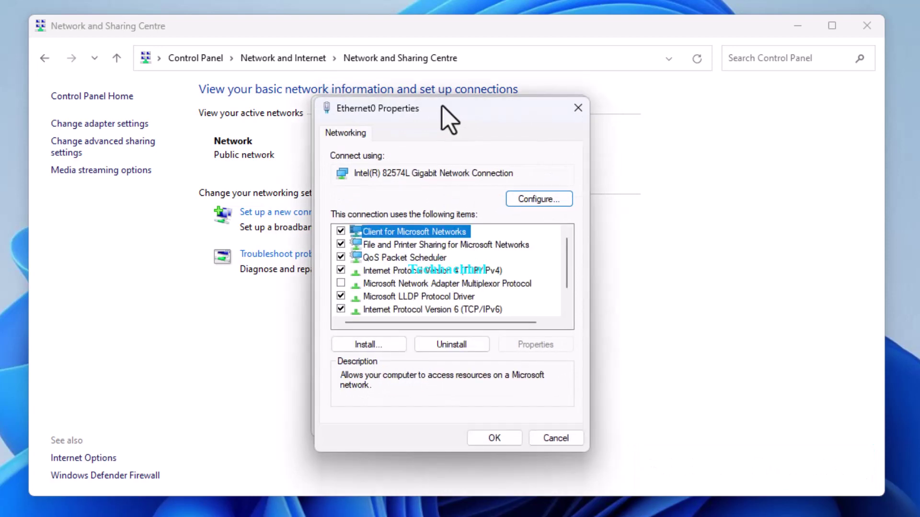
- In TCP/IPv4 properties, set DNS servers 1.1.1.1 and 1.0.0.1, then OK both dialogs
double_click(429, 271)
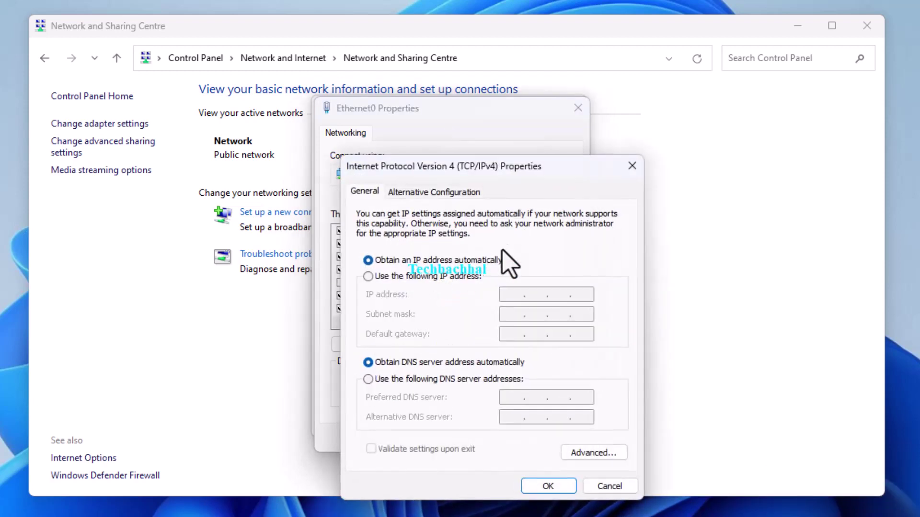
left_click_drag(501, 169, 455, 117)
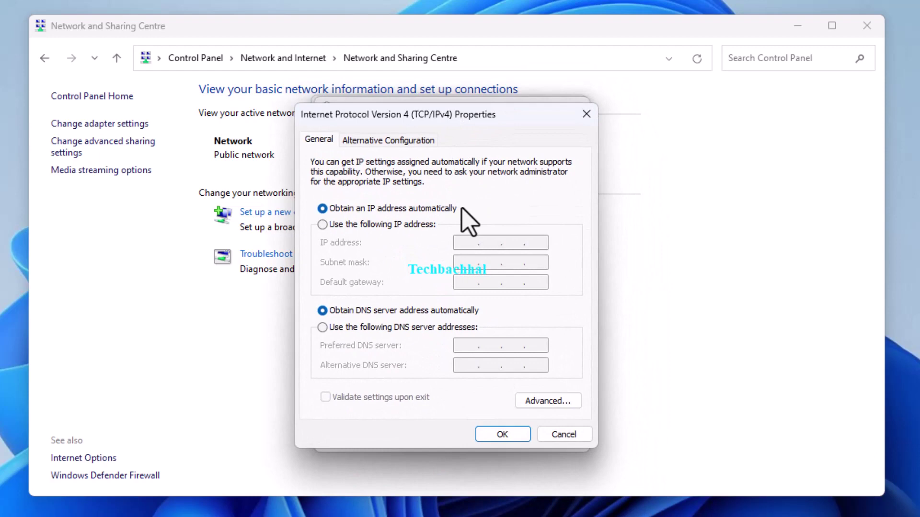
left_click(322, 328)
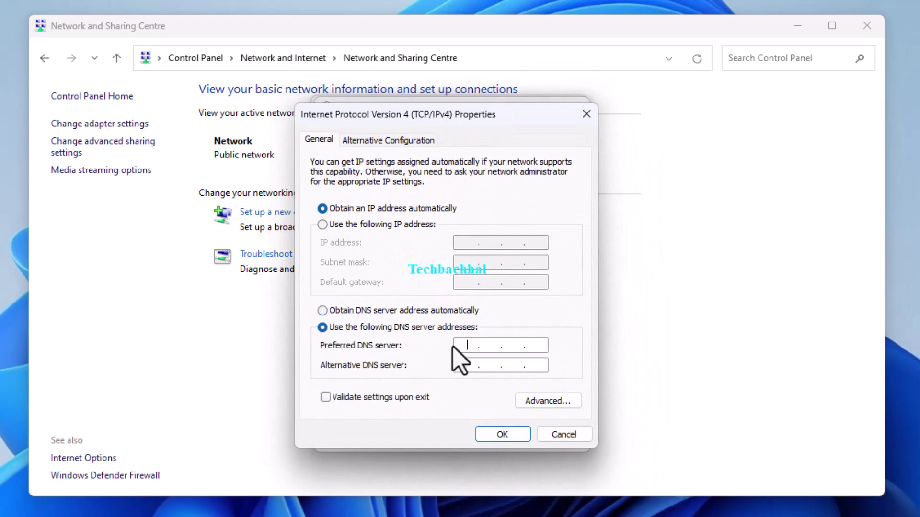
left_click(475, 344)
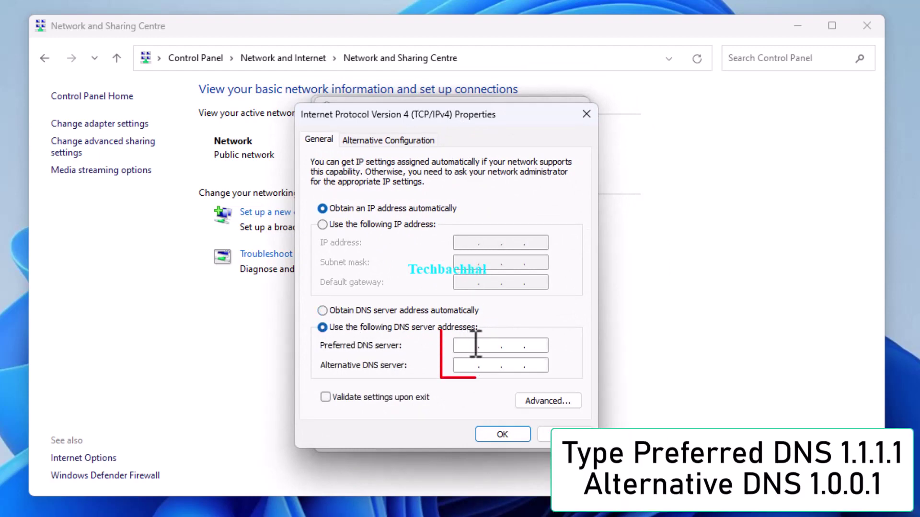
type("1.1.1.1")
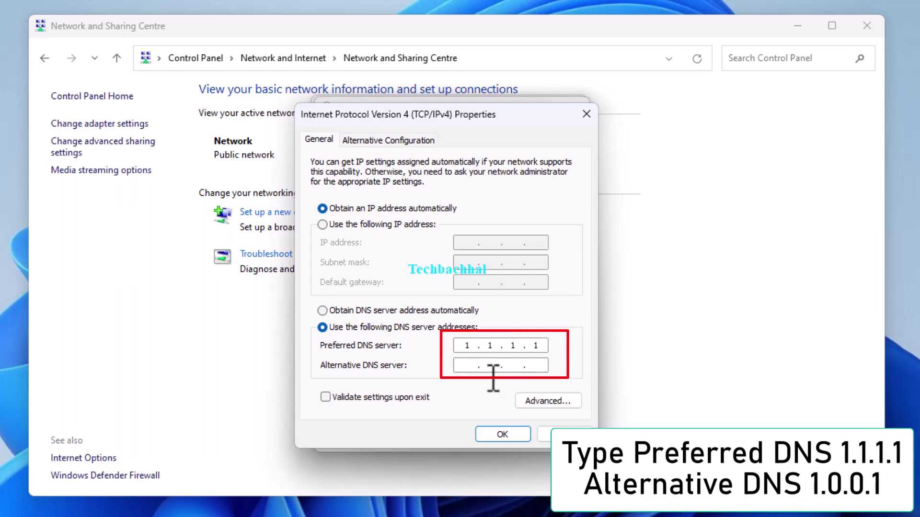
left_click(476, 365)
type("1.0.0.1")
left_click(510, 434)
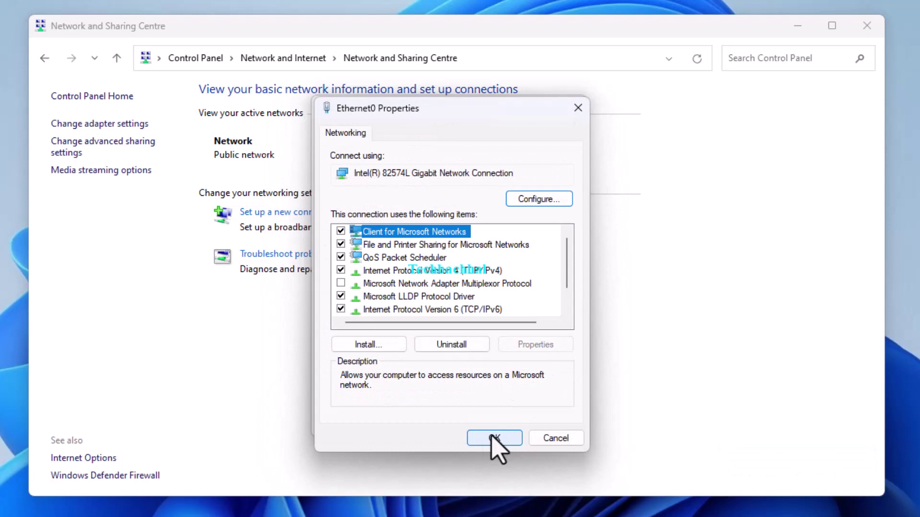
left_click(493, 437)
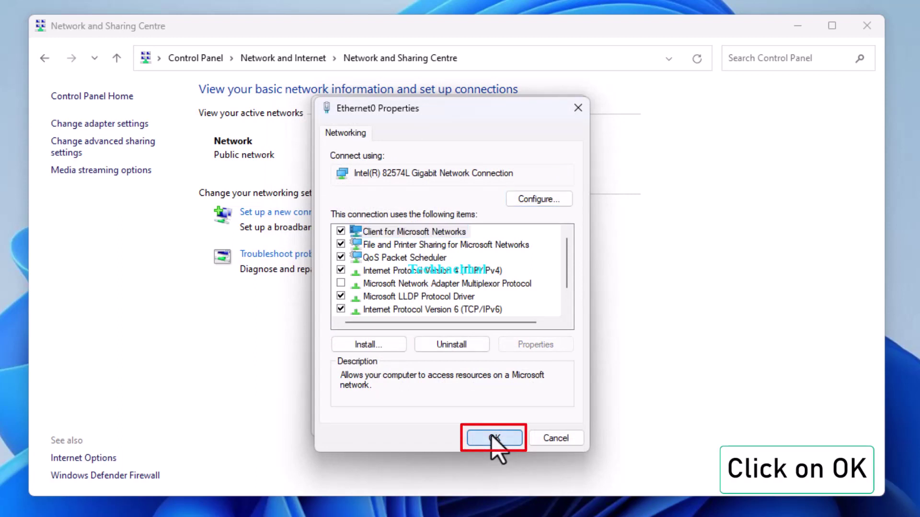